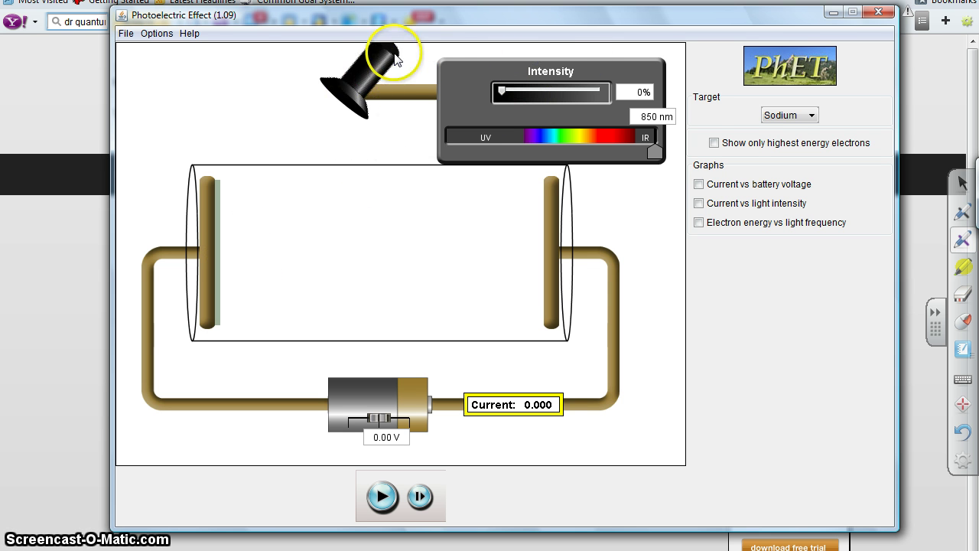
# Step: Hide photons via Options, test intensity and wavelength, leaving light at 0% and 850 nm
pyautogui.click(509, 92)
pyautogui.moveTo(508, 94); pyautogui.dragTo(589, 90)
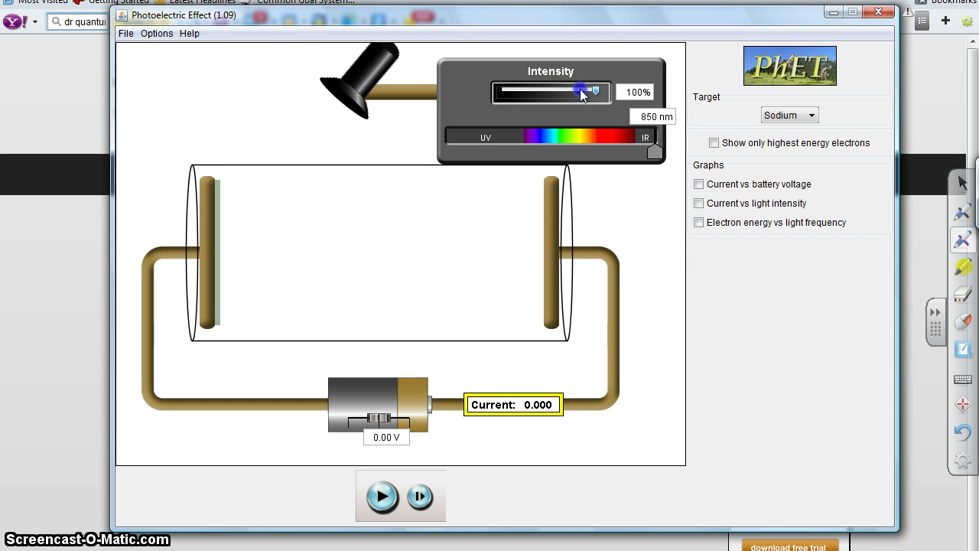
pyautogui.click(157, 34)
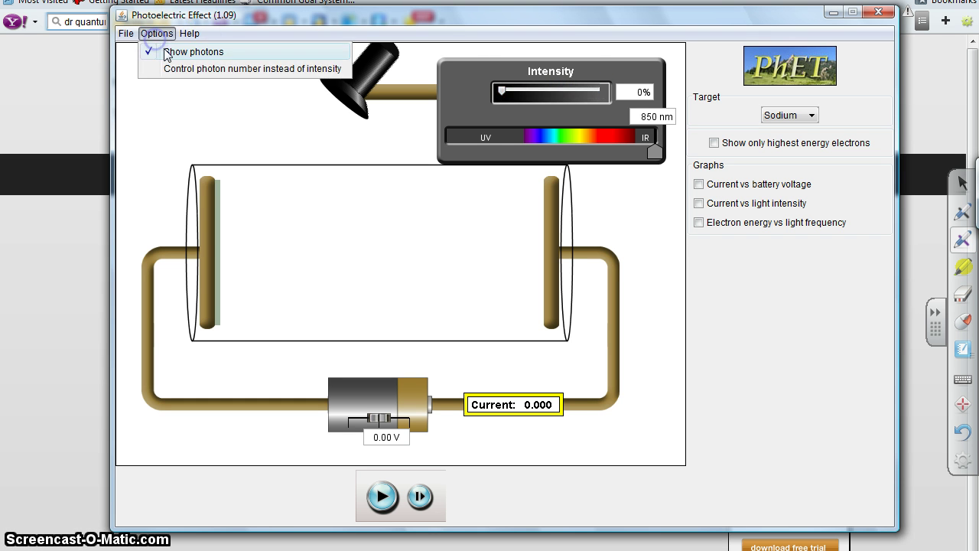
pyautogui.click(165, 51)
pyautogui.moveTo(503, 92)
pyautogui.mouseDown()
pyautogui.moveTo(593, 83)
pyautogui.moveTo(500, 92)
pyautogui.moveTo(605, 92)
pyautogui.moveTo(505, 93)
pyautogui.mouseUp()
pyautogui.moveTo(650, 153); pyautogui.dragTo(687, 126)
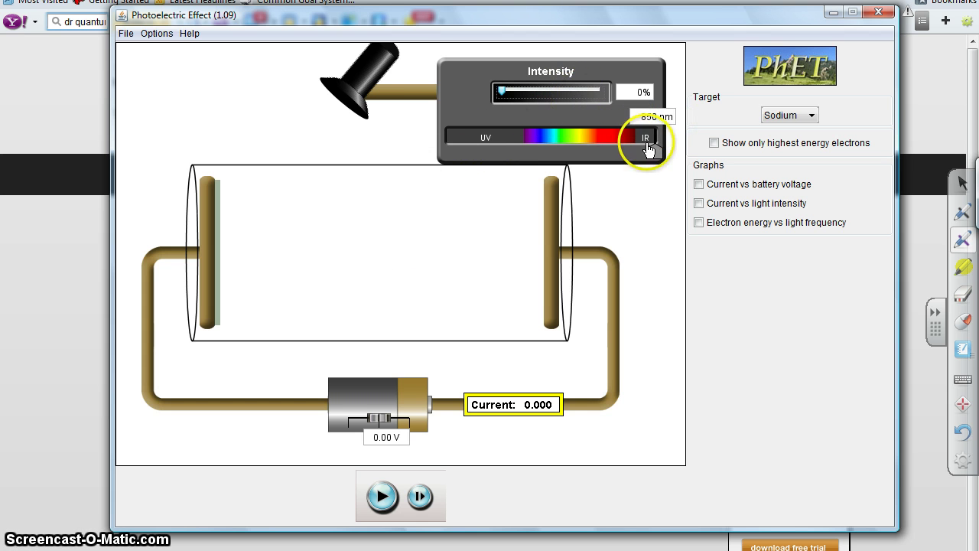
# Step: Set the wavelength to 243 nm ultraviolet and the intensity to 100%
pyautogui.click(591, 162)
pyautogui.moveTo(591, 162); pyautogui.dragTo(486, 151)
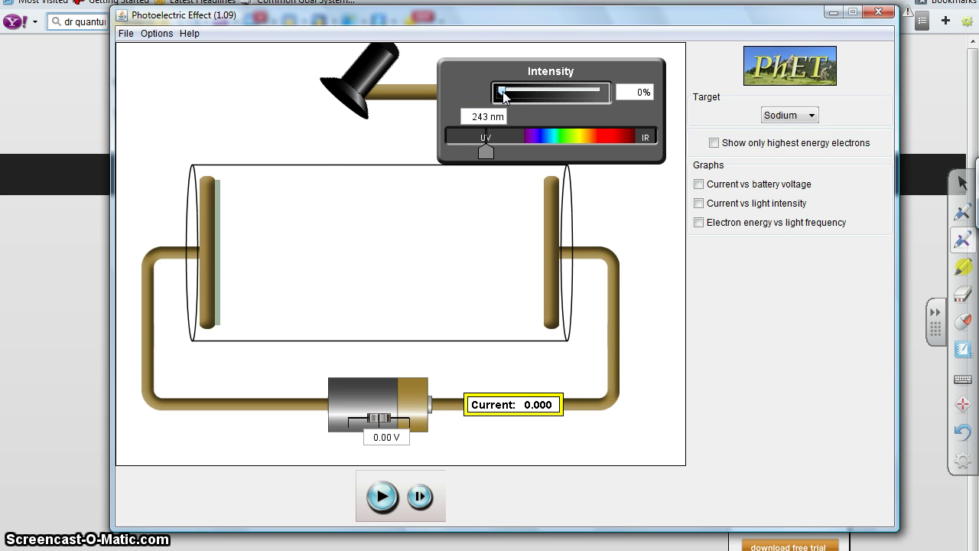
pyautogui.moveTo(512, 93); pyautogui.dragTo(449, 86)
# Step: Run the simulation with the UV light at 53% intensity, producing a 0.560 current
pyautogui.click(382, 497)
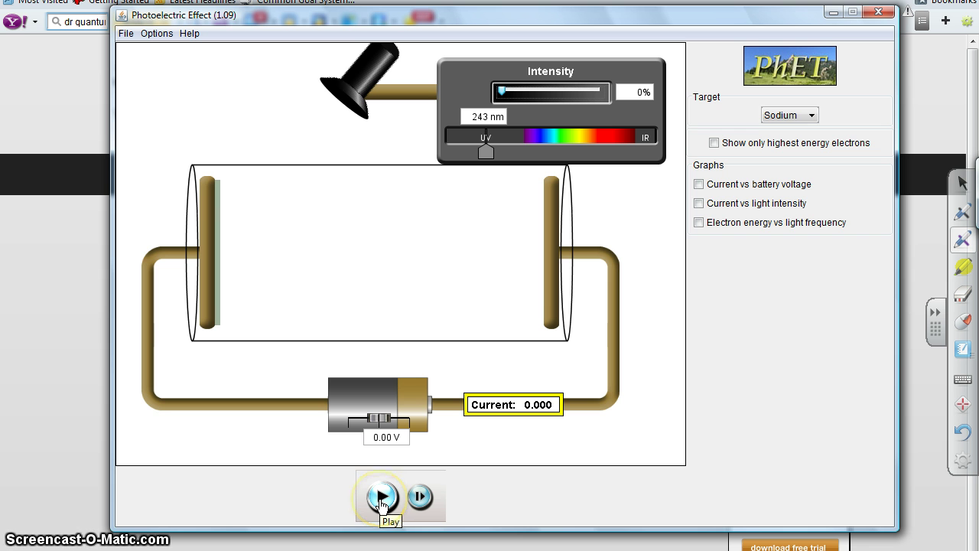
pyautogui.click(383, 497)
pyautogui.click(518, 139)
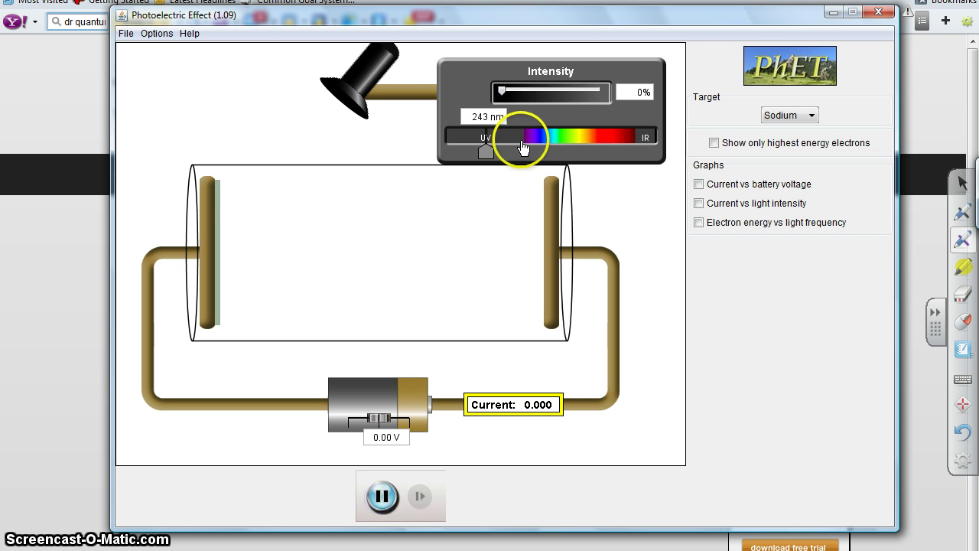
pyautogui.click(502, 91)
pyautogui.moveTo(503, 93); pyautogui.dragTo(555, 99)
pyautogui.moveTo(504, 374); pyautogui.dragTo(586, 426)
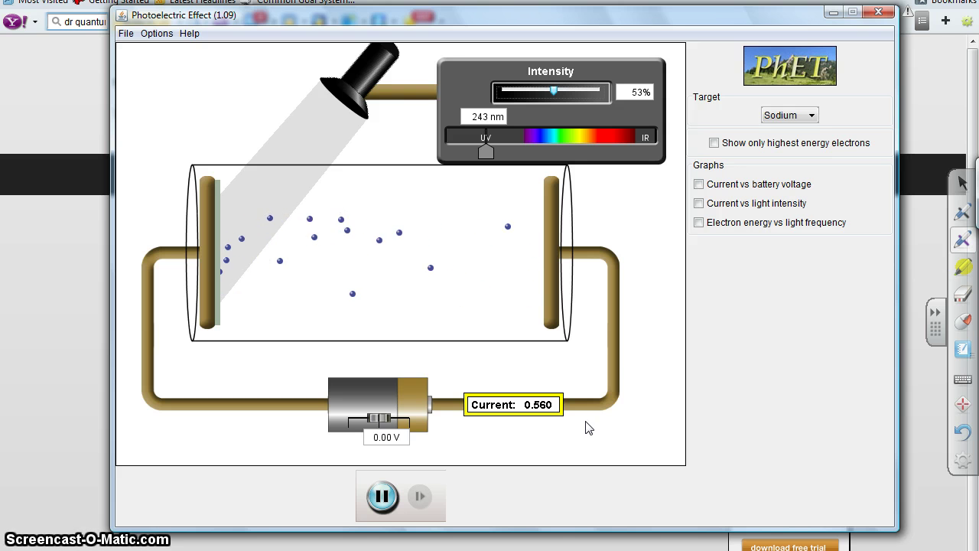
pyautogui.moveTo(586, 427); pyautogui.dragTo(462, 184)
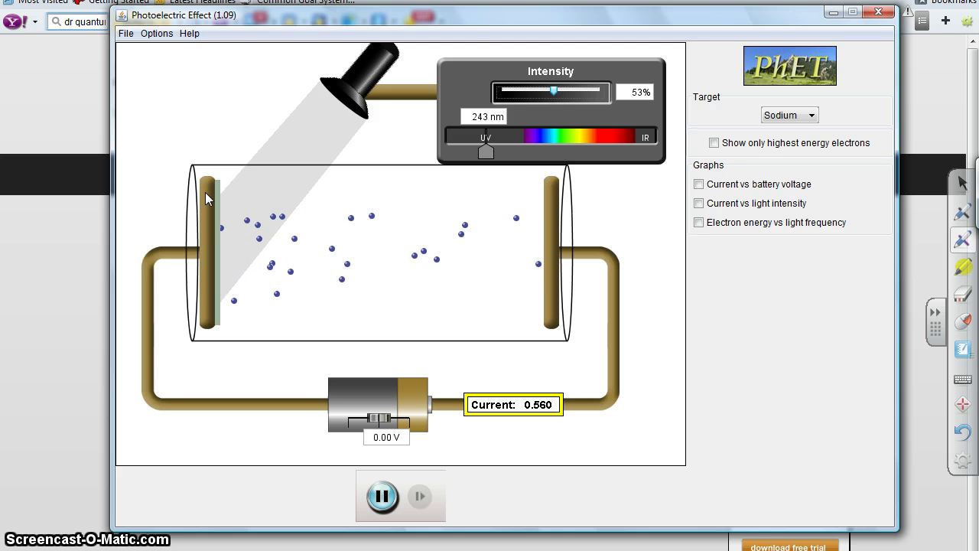
# Step: Switch the light off to 0% intensity and move the wavelength to 800 nm infrared
pyautogui.click(302, 221)
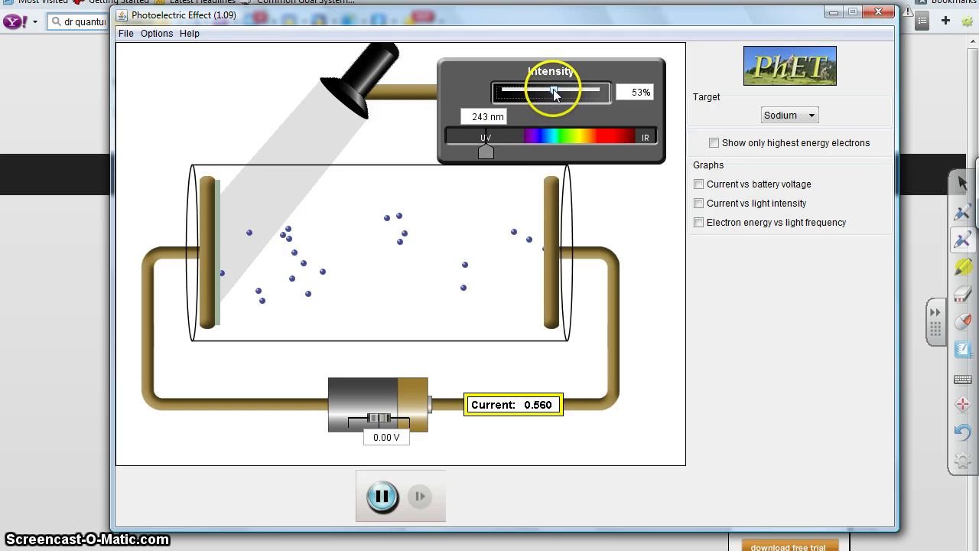
pyautogui.moveTo(553, 92); pyautogui.dragTo(493, 99)
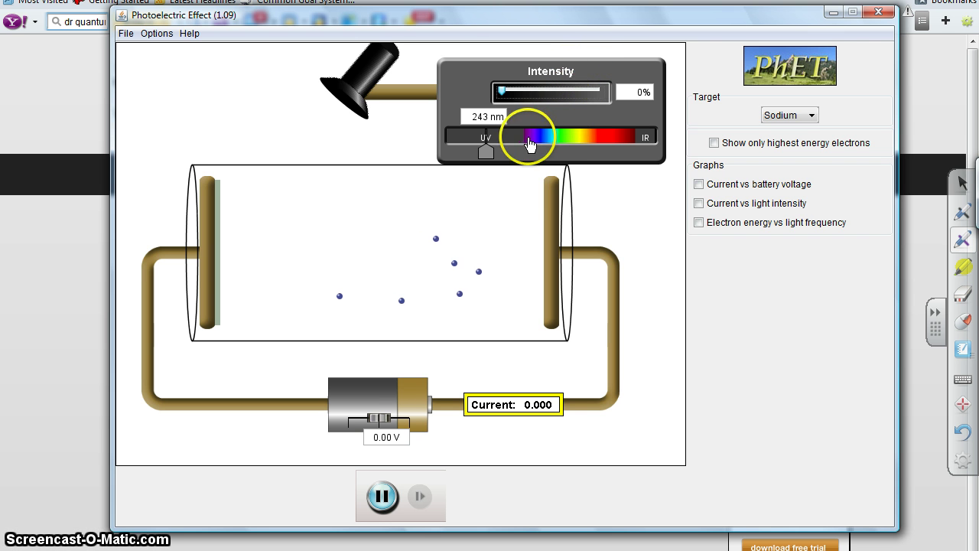
pyautogui.moveTo(488, 156); pyautogui.dragTo(645, 146)
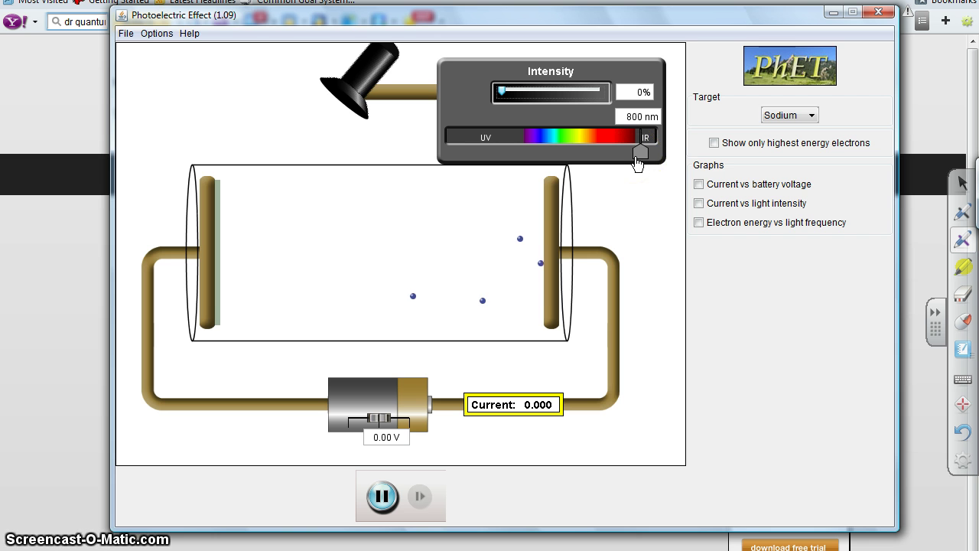
# Step: Set 588 nm yellow light and raise its intensity to 96%, current staying 0.000
pyautogui.moveTo(636, 159); pyautogui.dragTo(583, 167)
pyautogui.moveTo(501, 91); pyautogui.dragTo(600, 89)
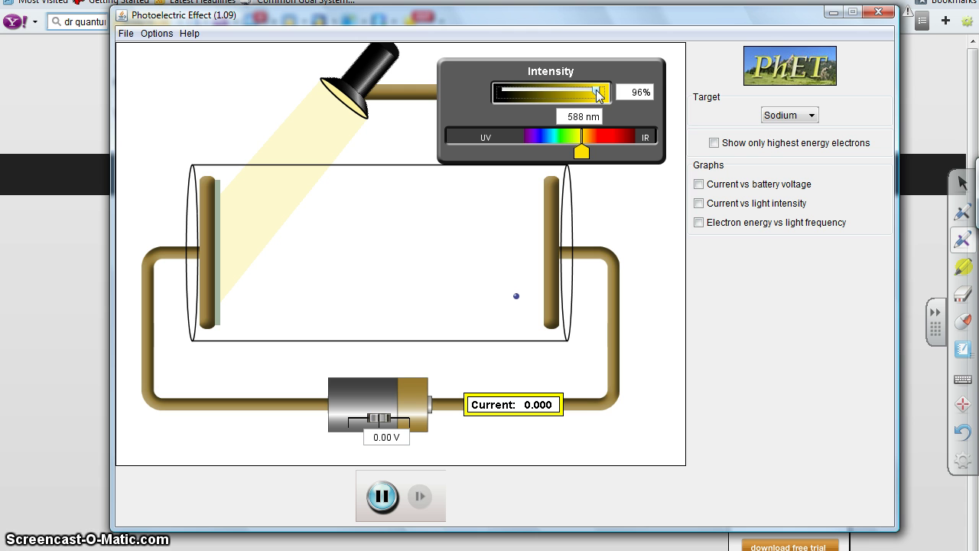
pyautogui.click(597, 91)
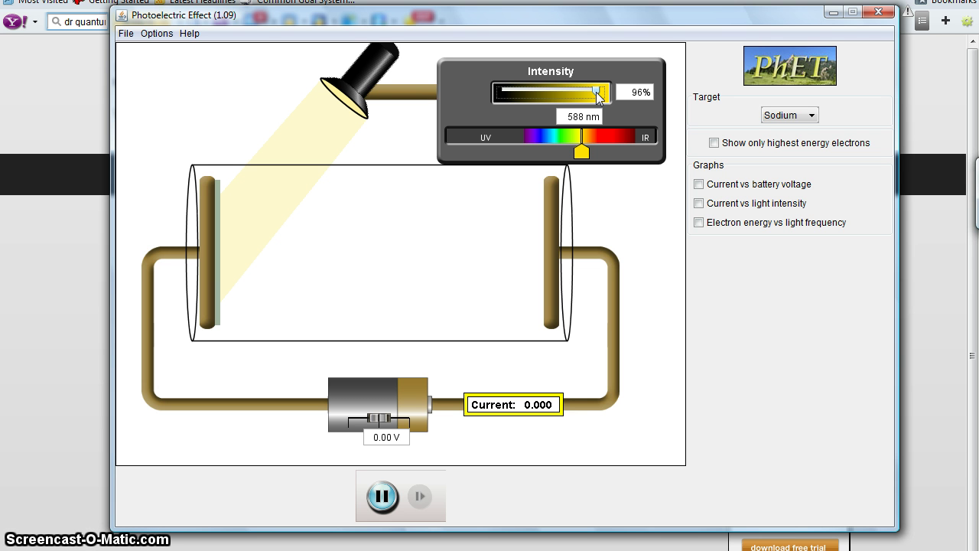
# Step: Ink the light path to the plate, circle Sodium, and draw an electron arrow across the tube
pyautogui.moveTo(352, 115)
pyautogui.mouseDown()
pyautogui.moveTo(263, 159)
pyautogui.moveTo(254, 198)
pyautogui.moveTo(222, 219)
pyautogui.mouseUp()
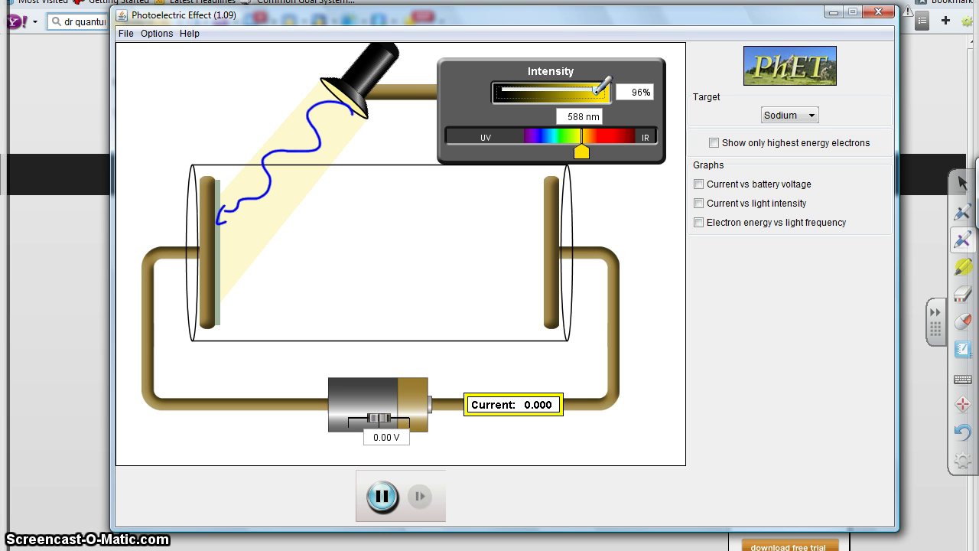
pyautogui.moveTo(817, 109); pyautogui.dragTo(860, 142)
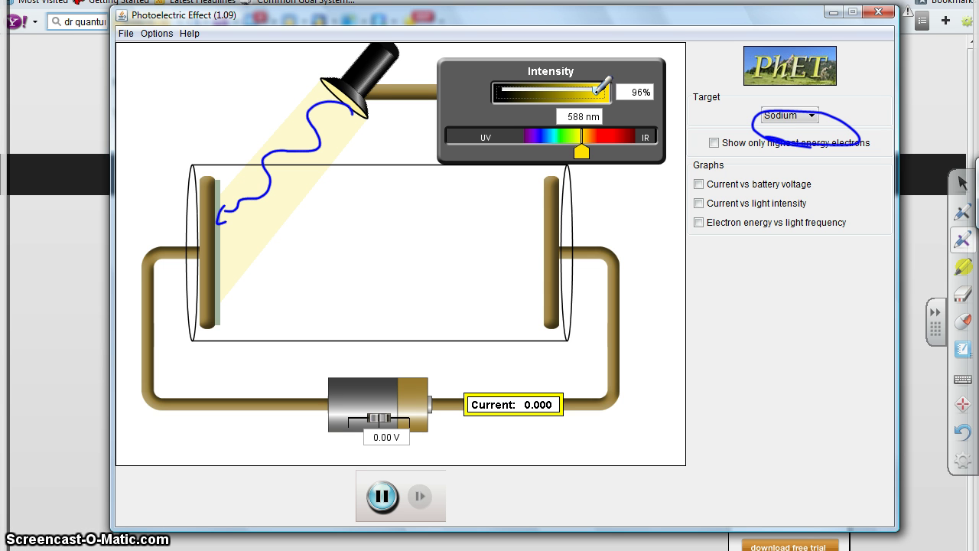
pyautogui.moveTo(233, 244); pyautogui.dragTo(370, 242)
pyautogui.moveTo(352, 228); pyautogui.dragTo(353, 257)
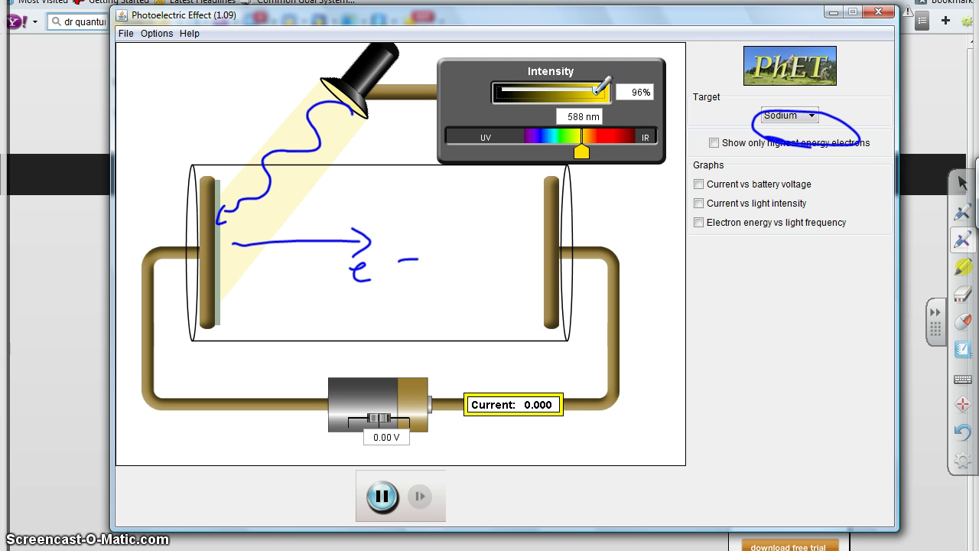
# Step: Mark the 0.000 current reading in ink and add a short dash near the circuit
pyautogui.moveTo(552, 413); pyautogui.dragTo(588, 408)
pyautogui.moveTo(630, 381); pyautogui.dragTo(641, 375)
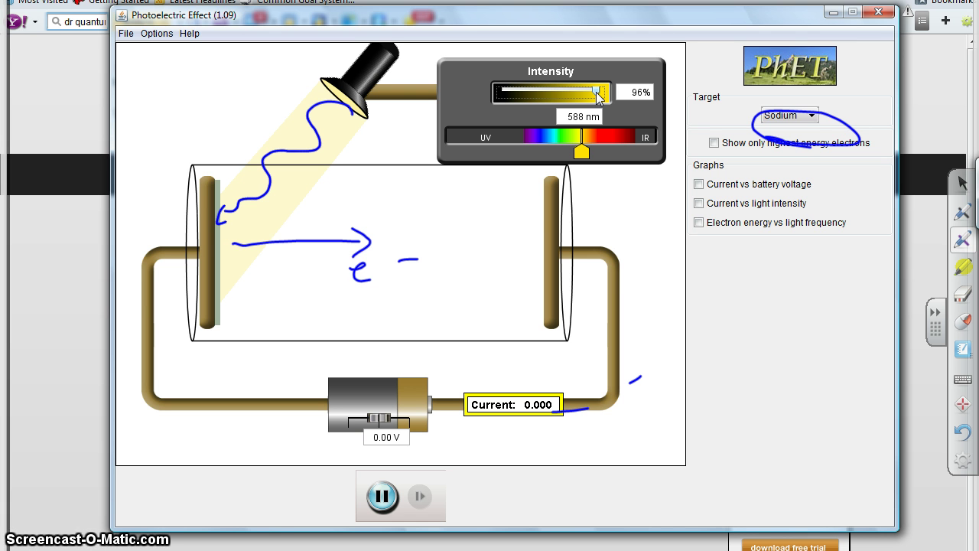
pyautogui.rightClick(289, 245)
# Step: Clear the ink drawings and raise the 588 nm light to 100% intensity
pyautogui.click(372, 333)
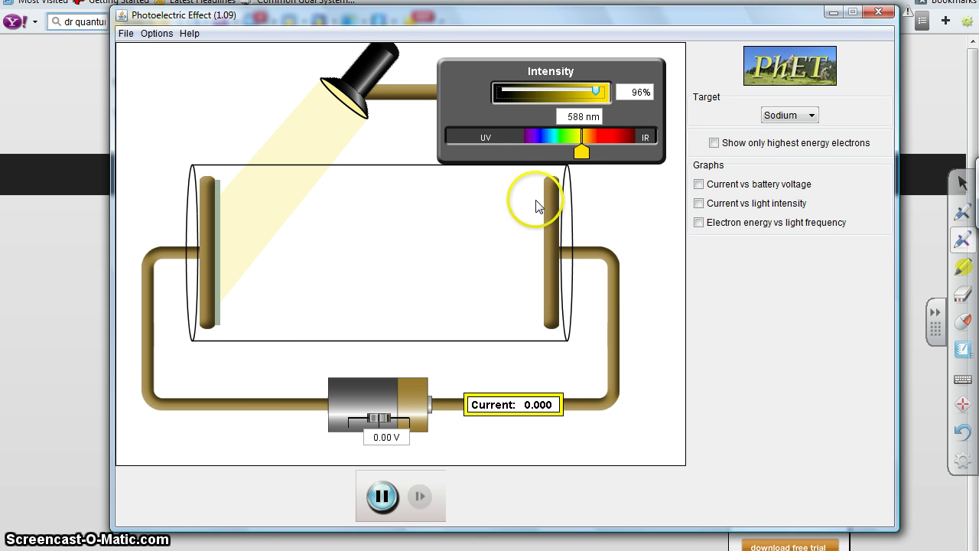
pyautogui.moveTo(607, 92); pyautogui.dragTo(609, 91)
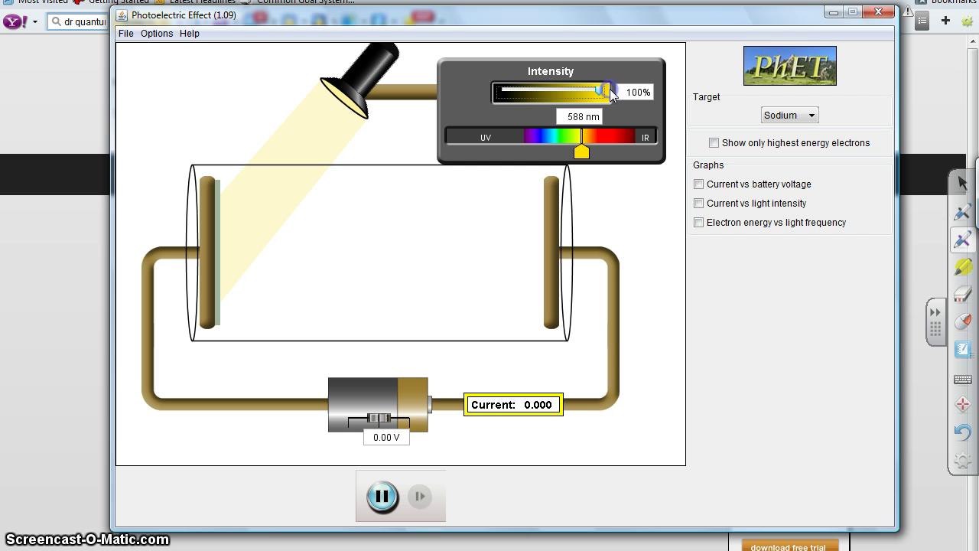